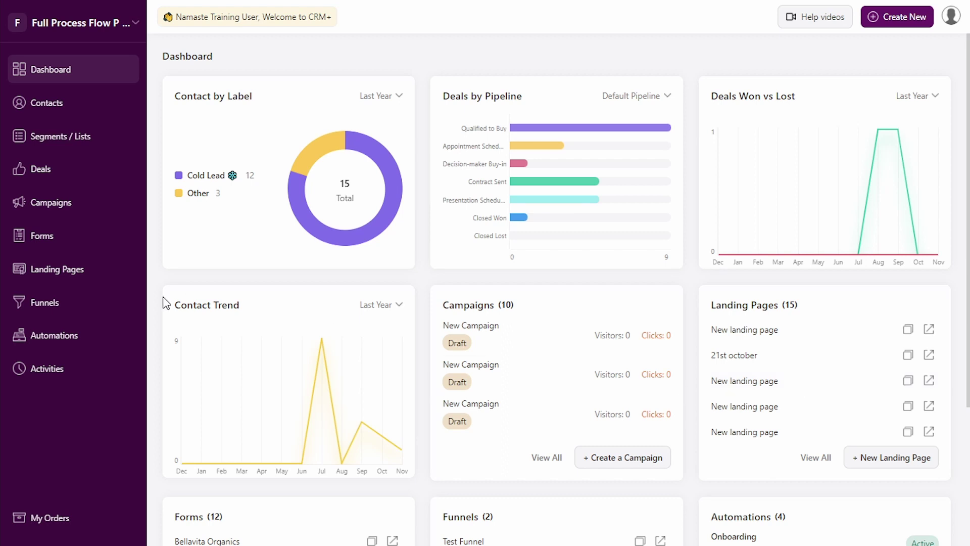
- Start a new automation whose starting trigger is Contact added
click(72, 337)
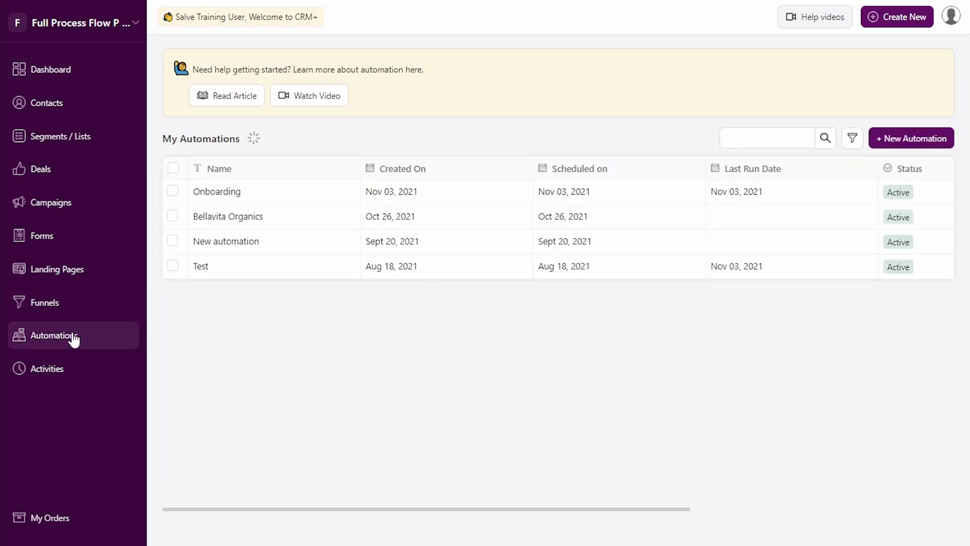
click(905, 139)
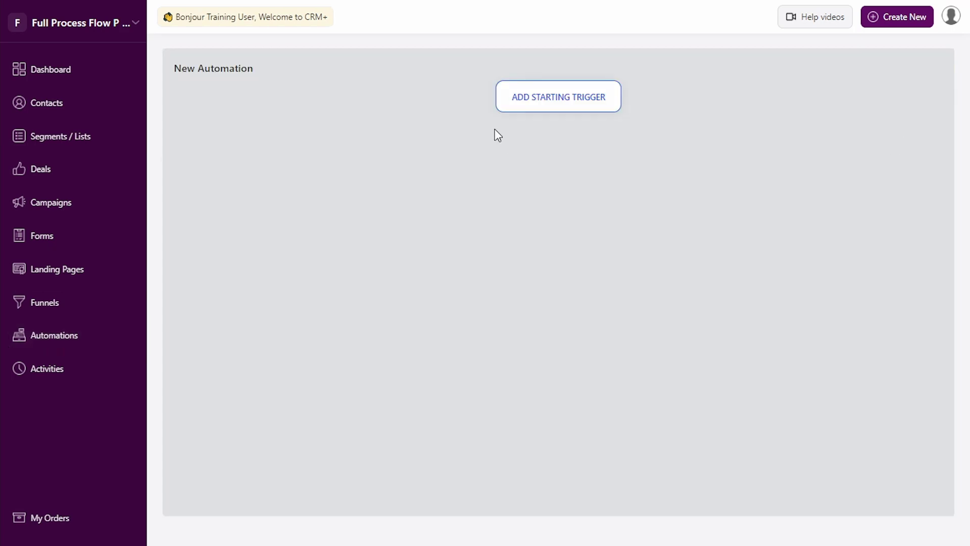
click(541, 101)
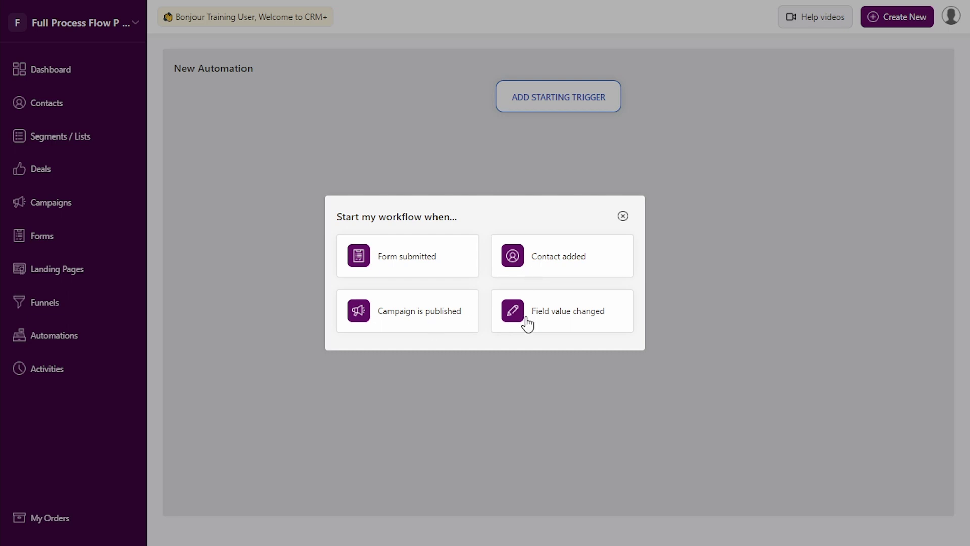
click(561, 262)
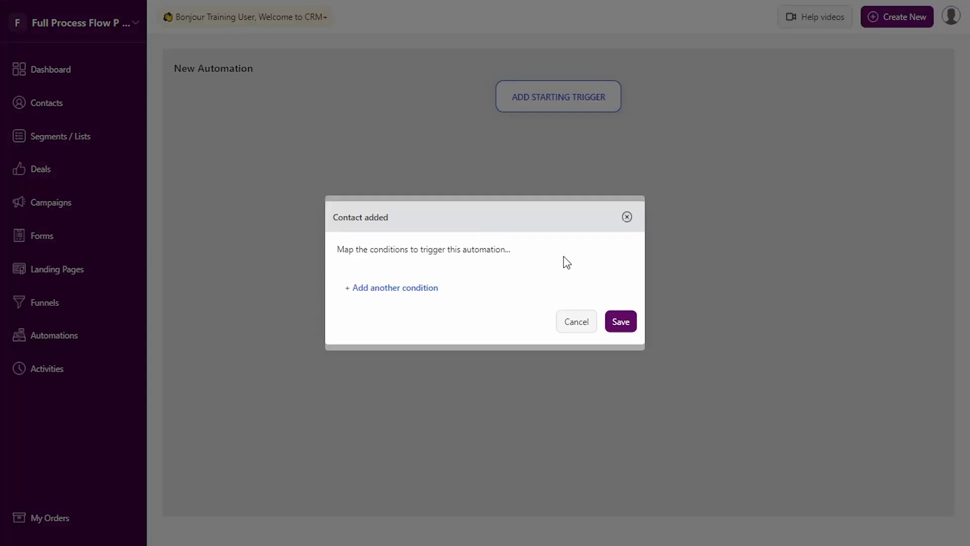
- Add the condition Zone == North to the Contact added trigger and save it
click(393, 288)
click(435, 275)
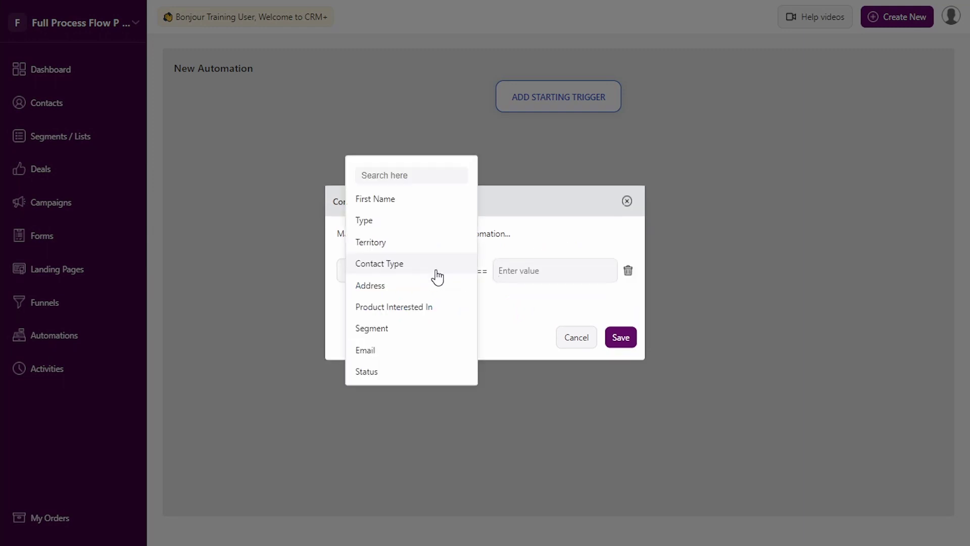
scroll(423, 313, down, 5)
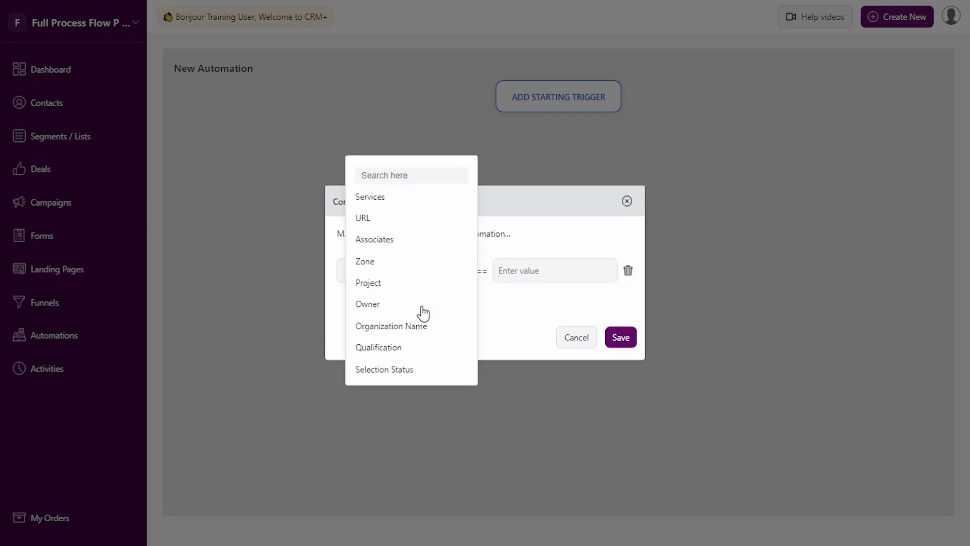
click(395, 262)
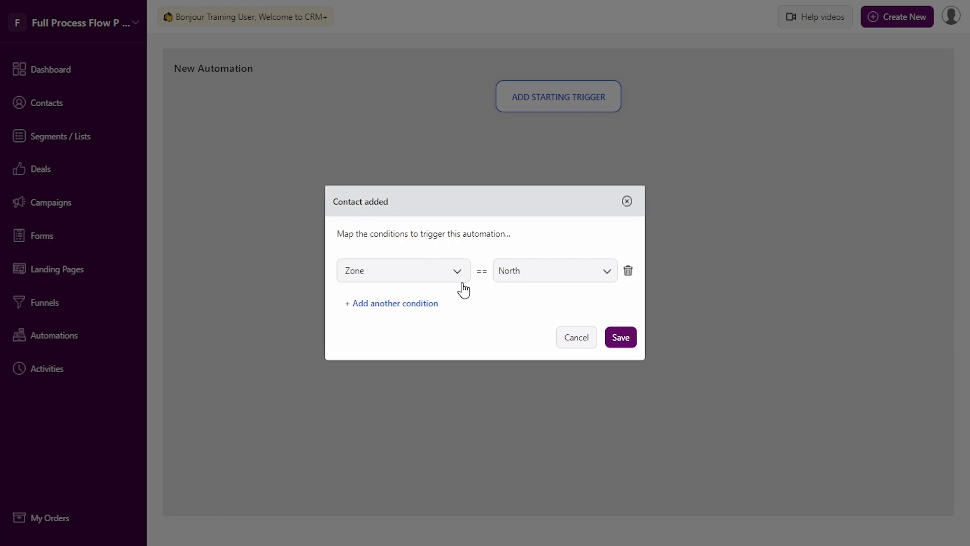
click(621, 338)
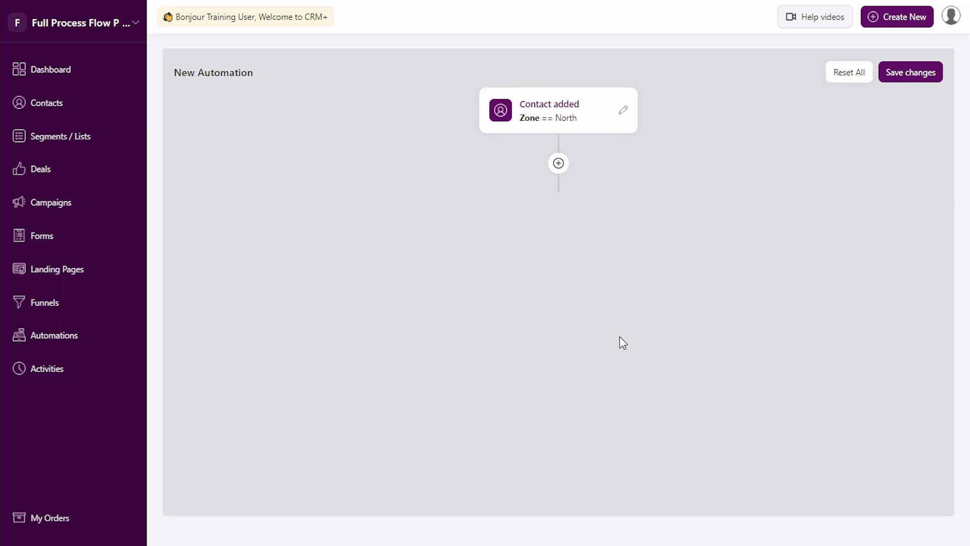
- Add a Send an e-mail step with the 'Welcome to Deskera!' template after the trigger, inserting no placeholders
click(558, 164)
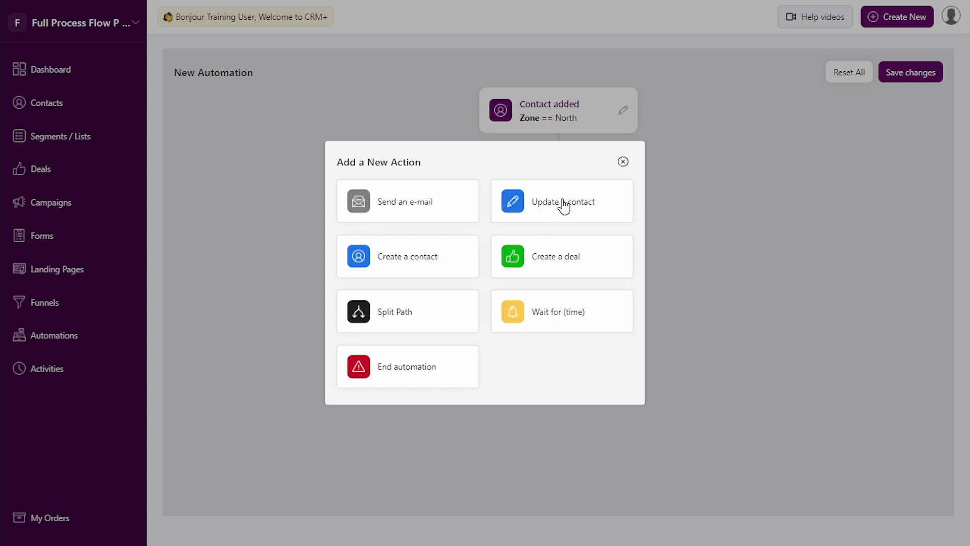
click(444, 206)
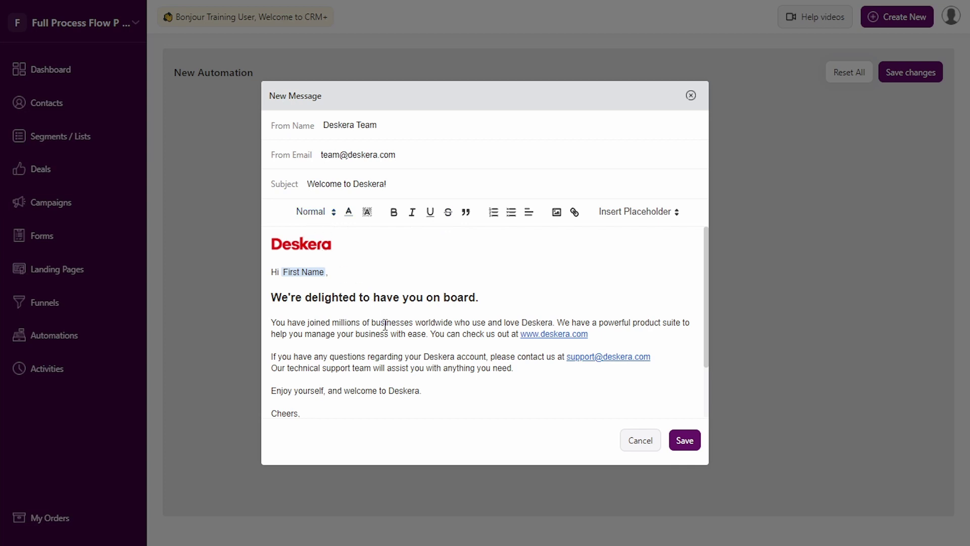
scroll(385, 325, down, 2)
scroll(385, 325, up, 2)
click(658, 215)
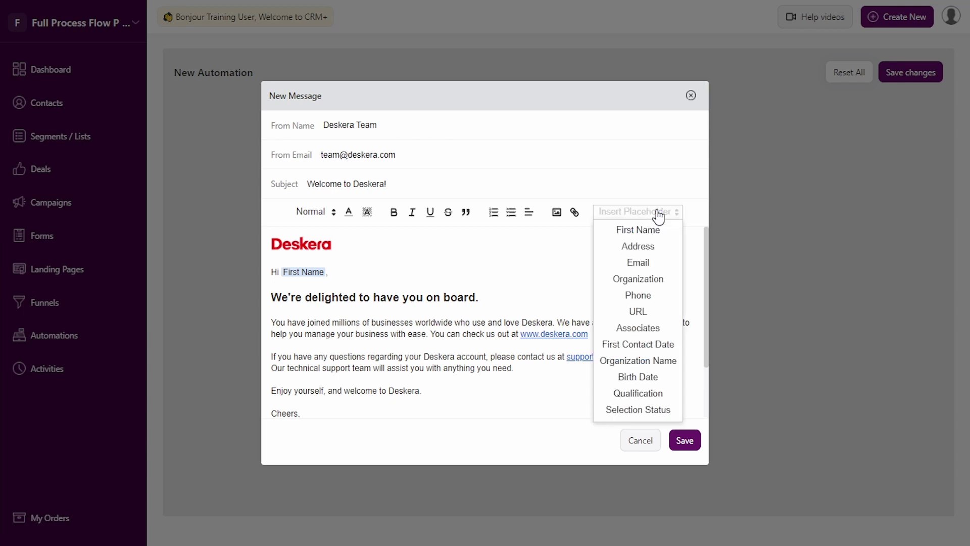
click(523, 302)
click(693, 447)
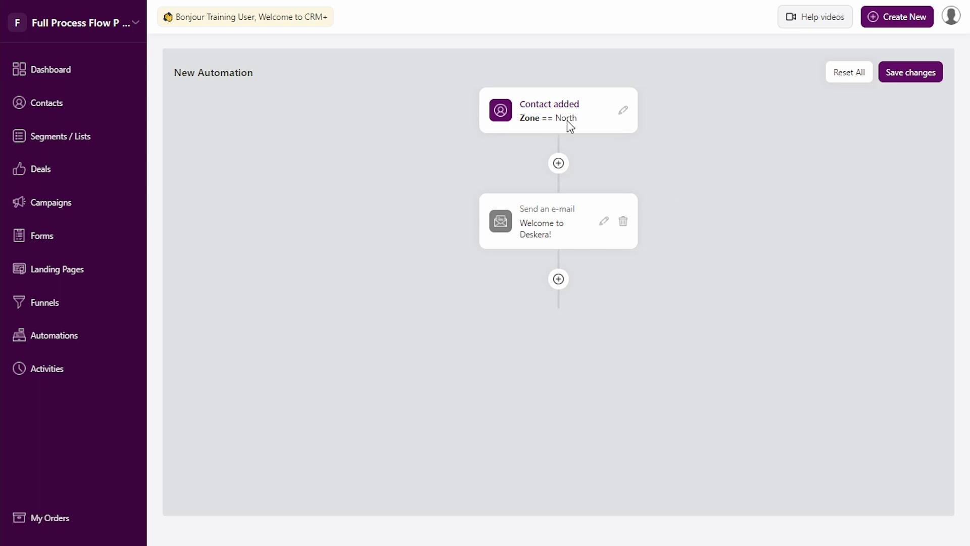
- Add a Wait for (time) step after the welcome e-mail, reduced from 2 days to 1 day
click(558, 280)
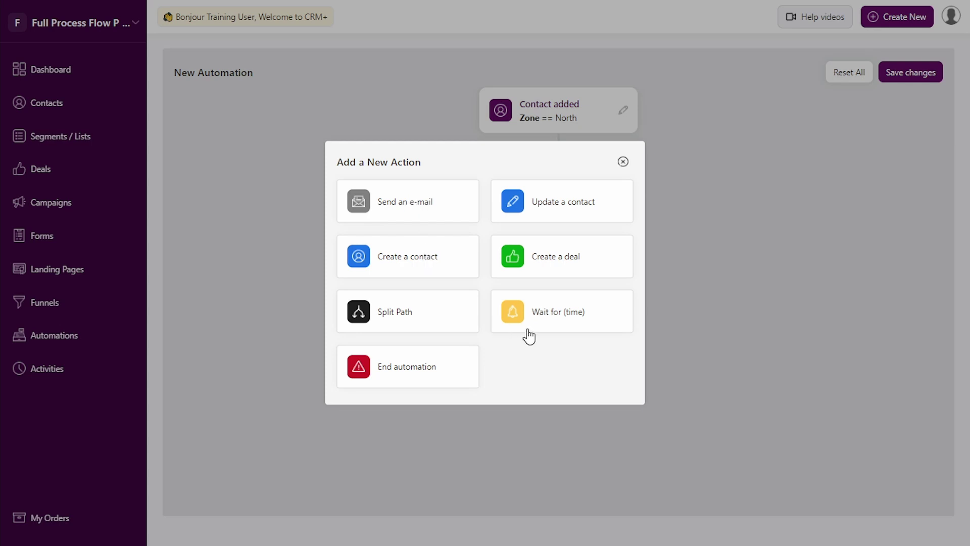
click(547, 321)
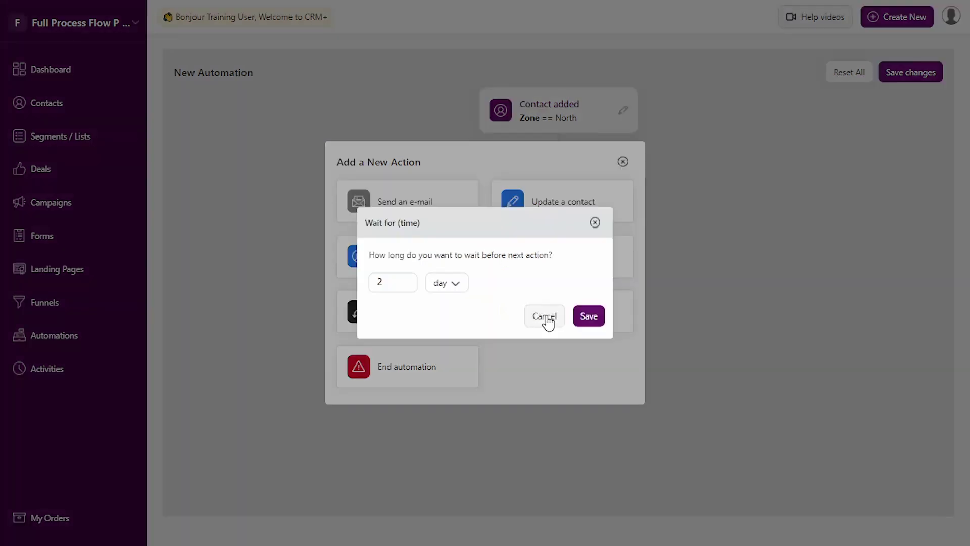
click(406, 286)
click(599, 320)
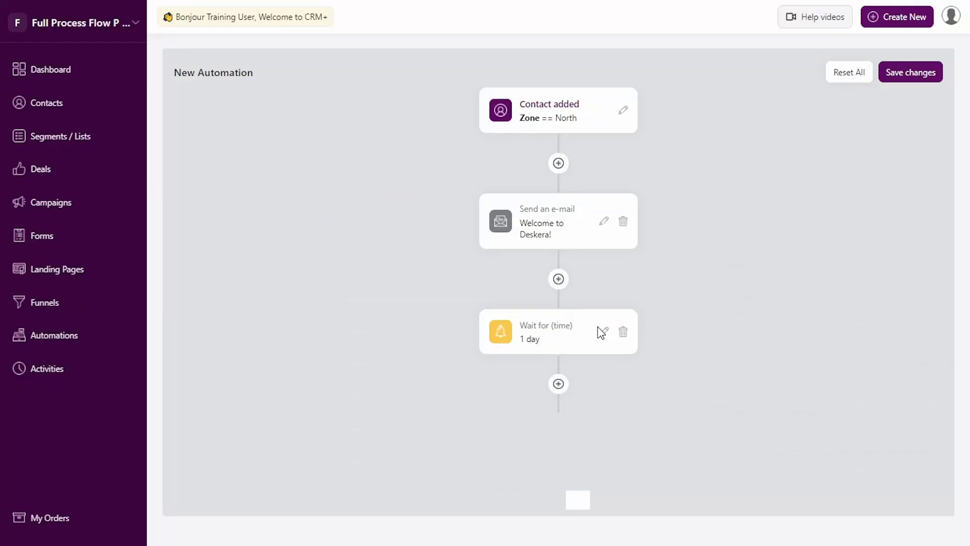
- Add a Send an e-mail step after the wait with subject 'How to Onboard onto Deskera Apps!'
click(558, 385)
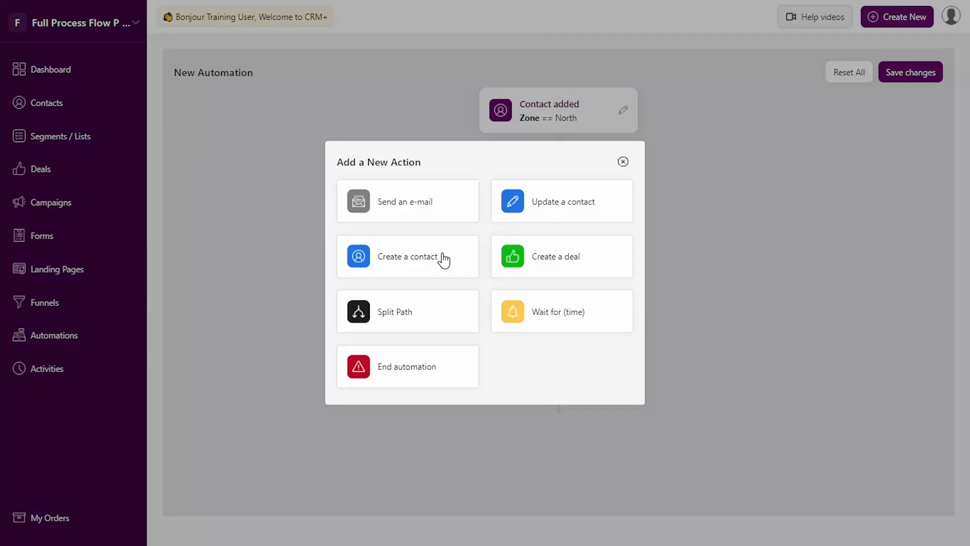
click(416, 209)
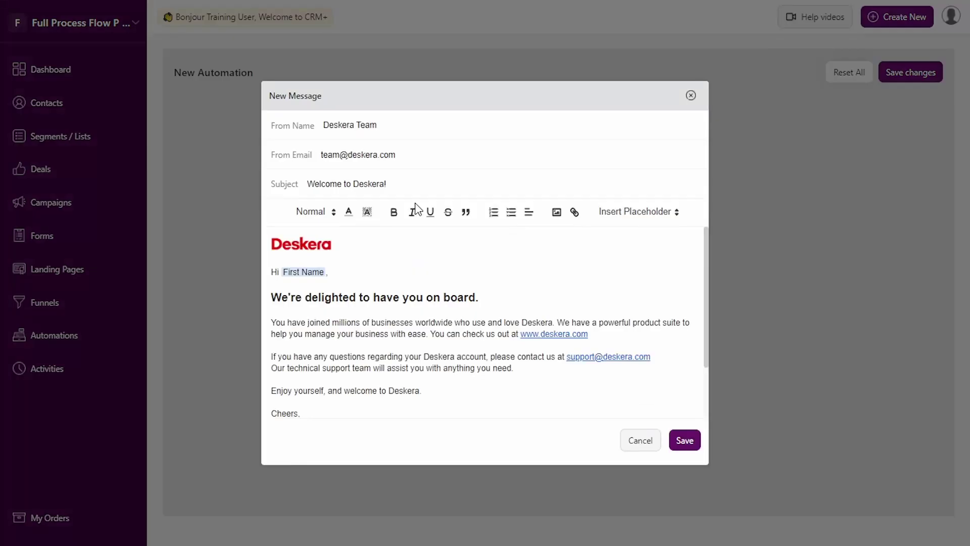
click(437, 182)
key(ctrl+a)
text(How to Onboard onto De)
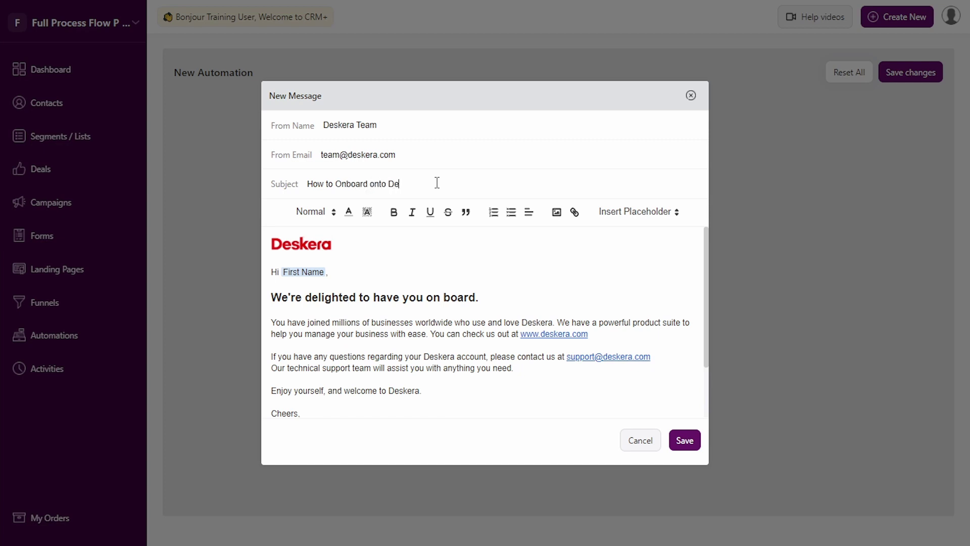
text(skera Apps!)
key(Tab)
key(Tab)
key(Tab)
key(Tab)
key(Tab)
- Replace the old welcome paragraphs with the pasted onboarding text, keeping the sign-off, and save
click(389, 297)
key(Left)
key(Left)
key(Left)
key(Left)
key(Left)
key(Left)
key(Left)
key(Left)
key(Left)
key(Left)
key(Left)
key(Left)
key(Left)
key(Left)
key(Left)
key(Left)
key(Left)
key(Down)
key(Down)
key(shift+Down)
key(shift+Down)
key(ctrl+shift+End)
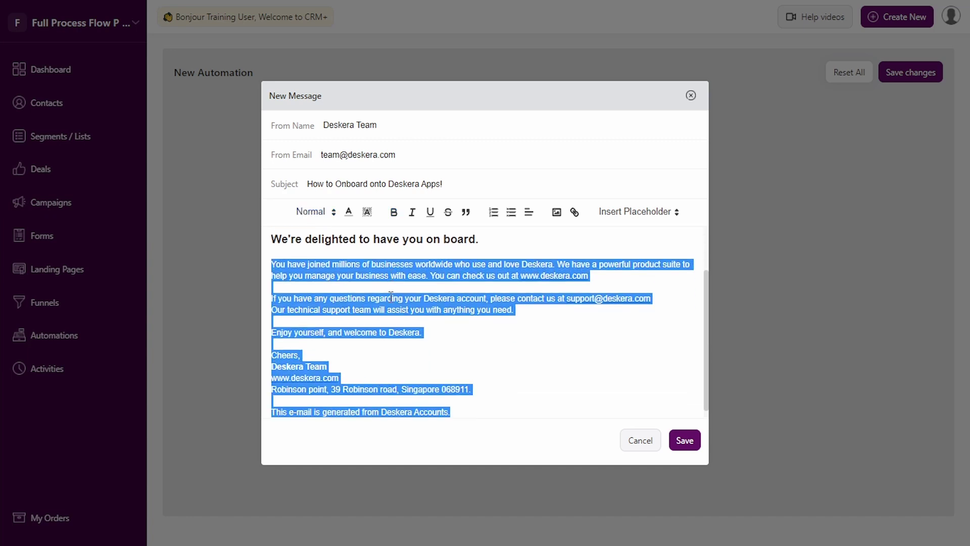
key(shift+Up)
key(shift+Up)
key(shift+Up)
key(shift+Up)
key(shift+Up)
key(shift+Up)
key(shift+Left)
key(BackSpace)
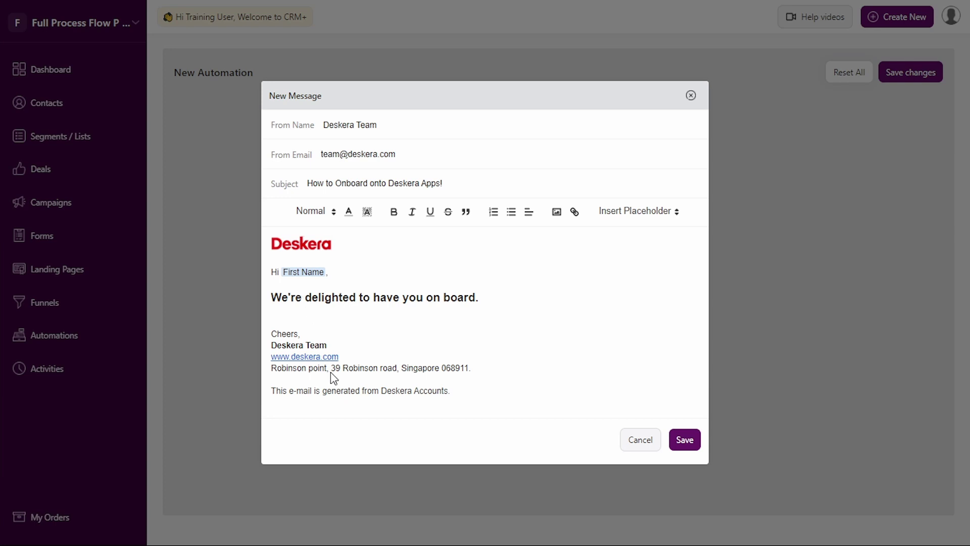
text(Thank you for signing up on Deskera Apps!  I will be your 1 point of contact for any query related to Deskera. To help you get started with using our App, I will share multiple sources that will assist you in signing up and learning how to use our product  1. Deskera Training Module - You can find a complete list of all tutorials here. This playlist has multiple product videos to guide you with your required functionality  2. Deskera Help articles - You can find all support articles here  3. Deskera YouTube Channel - Click here to subscribe and access all the updates and live Webinars  For any further questions, please feel free to contact me)
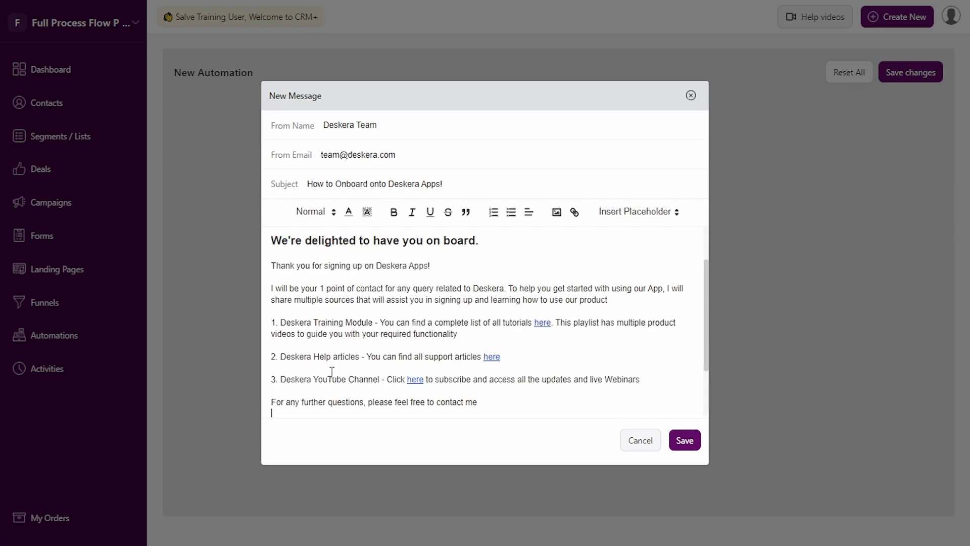
key(Up)
key(Up)
key(Up)
key(Up)
key(Up)
key(Up)
key(Up)
key(Up)
key(Up)
key(Up)
key(Up)
key(Up)
key(Up)
key(Up)
key(Up)
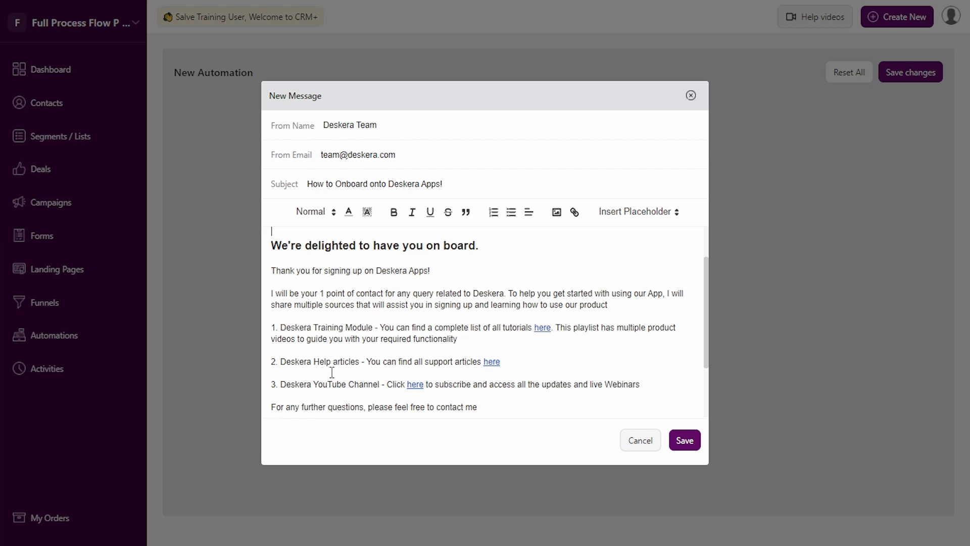
click(686, 440)
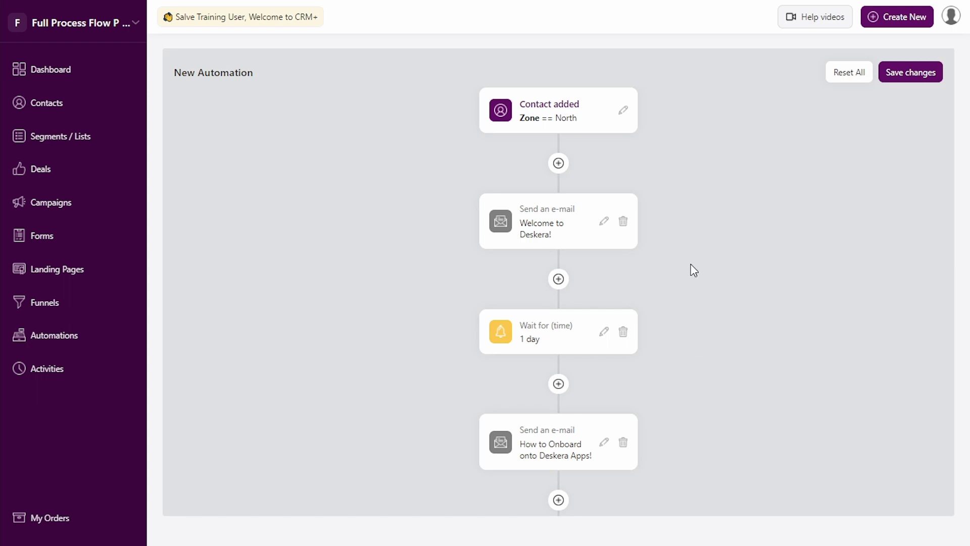
- Finish the flow with an End automation step after the onboarding e-mail
scroll(692, 270, down, 2)
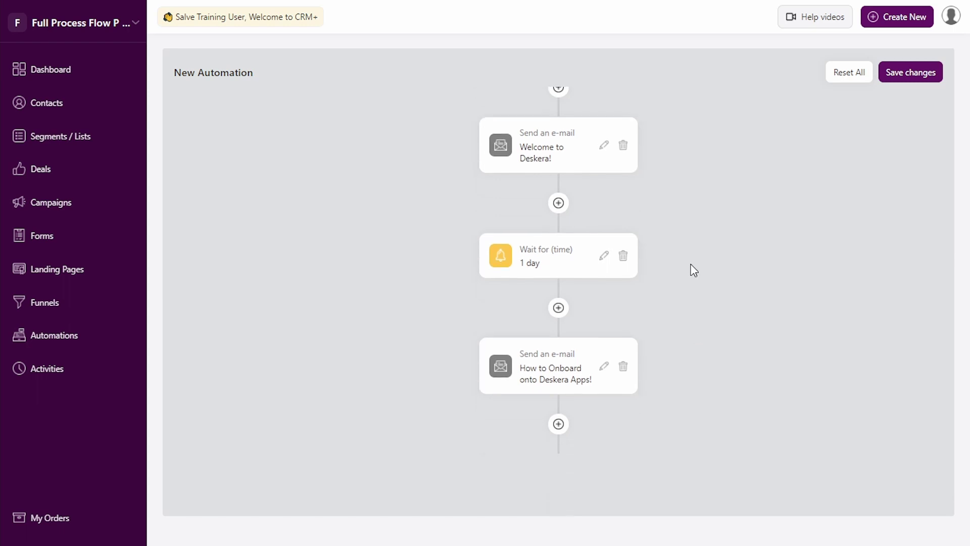
click(557, 424)
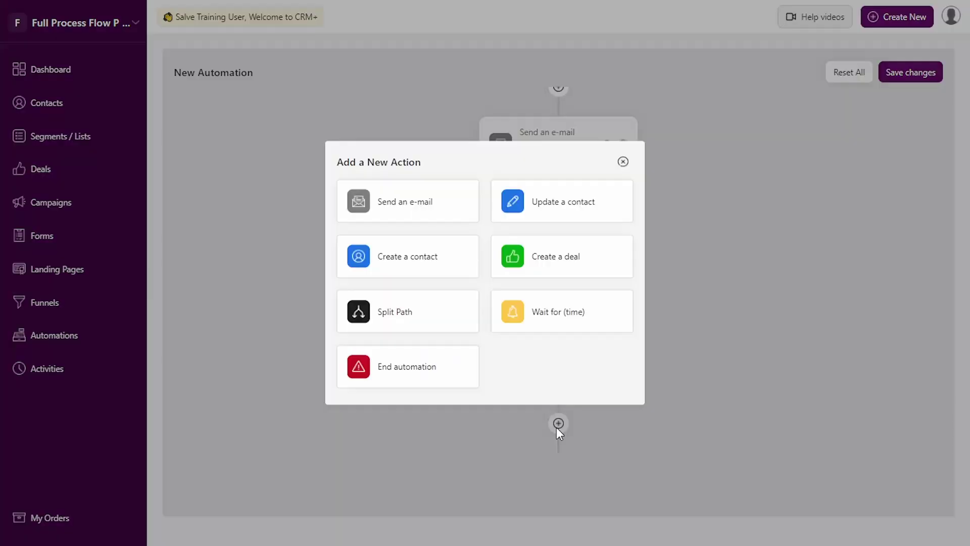
click(432, 370)
- Save the automation under the name 'Onboarding Flow 2'
scroll(825, 238, up, 2)
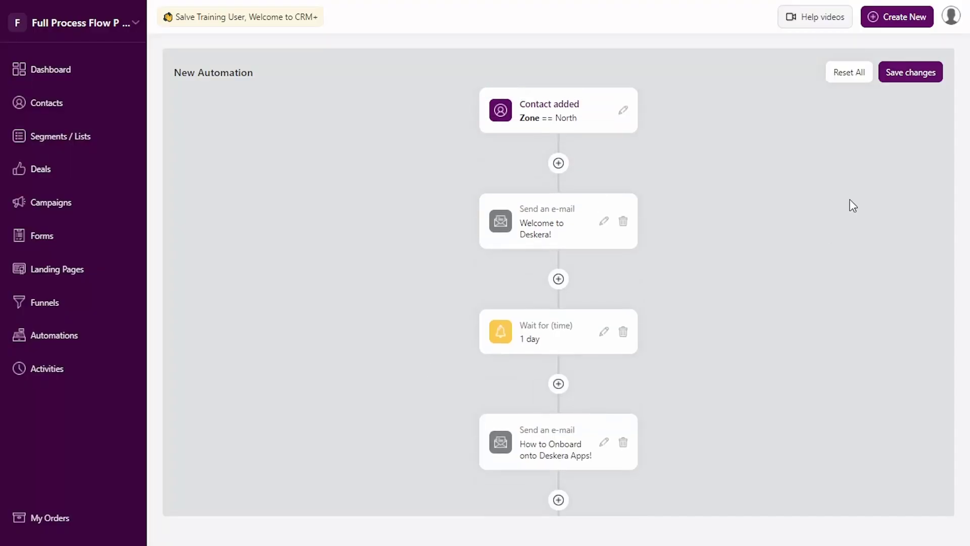
click(910, 71)
key(ctrl+a)
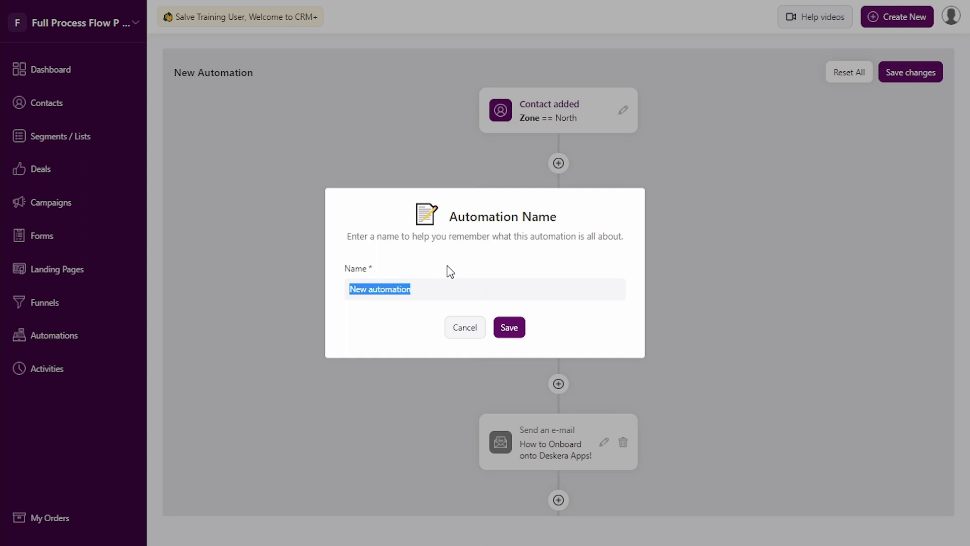
text(Onboardi)
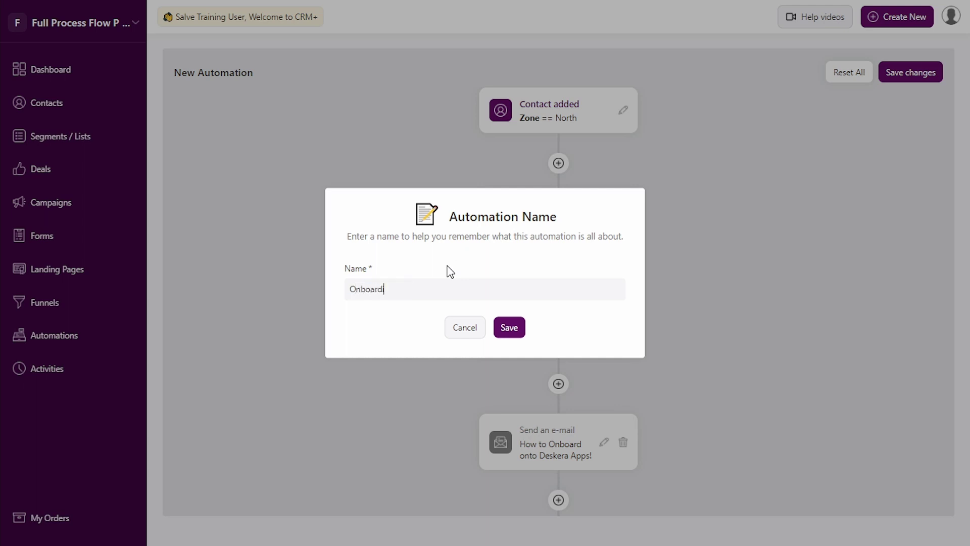
text(ng Flow 2)
click(516, 332)
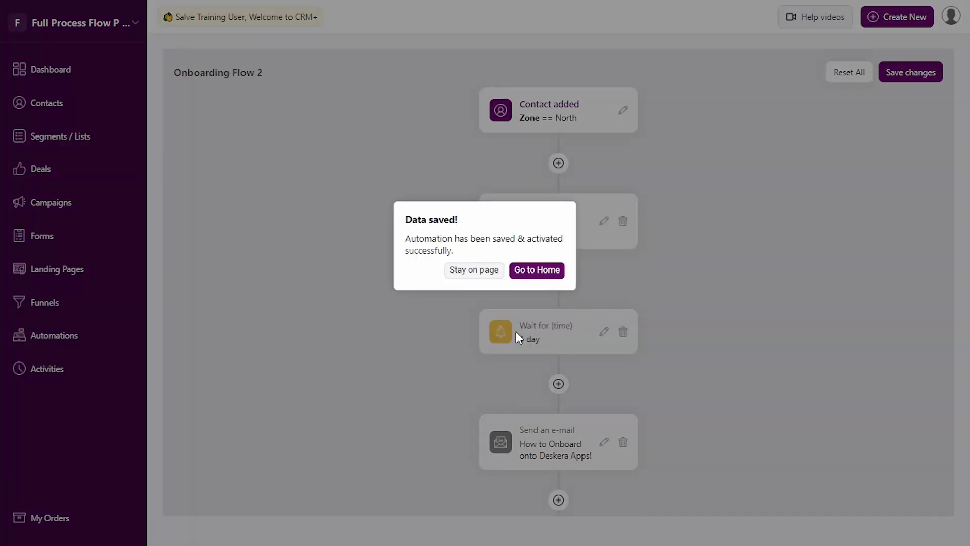
- Go to Home from the Data saved! popup to see Onboarding Flow 2 listed as Active
click(541, 268)
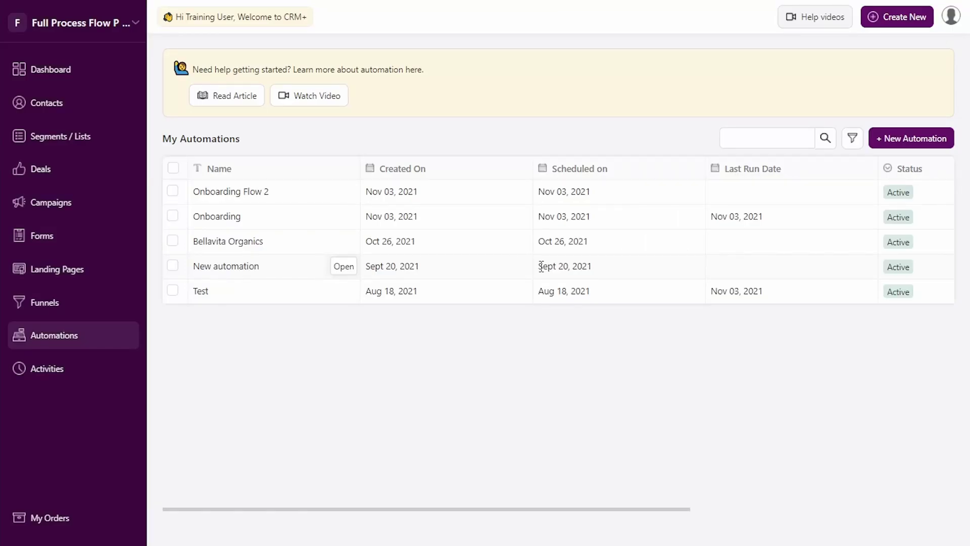